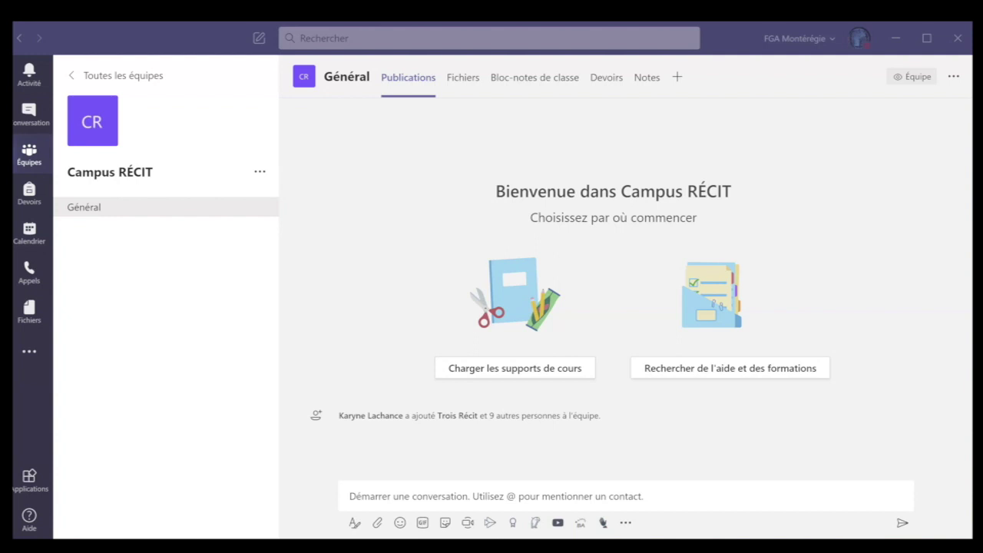
Start setting up the OneNote class notebook for Campus RÉCIT from existing notebook content and proceed to choosing the content to copy
click(528, 81)
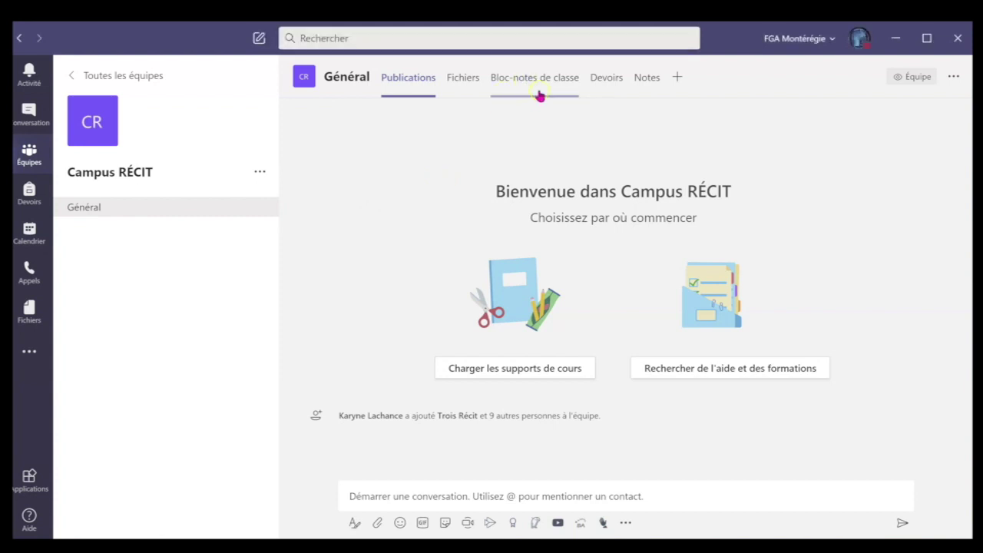
click(539, 79)
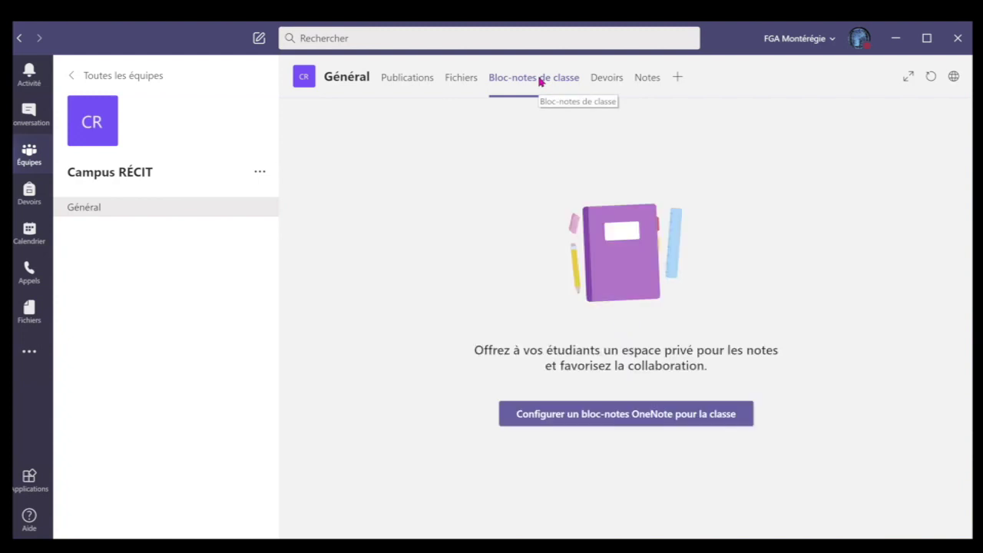
click(638, 419)
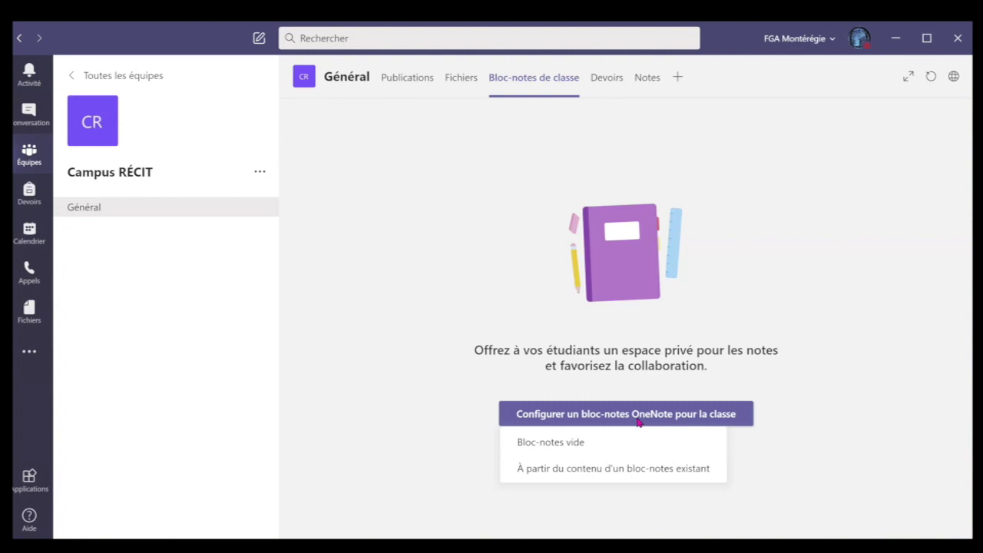
click(634, 468)
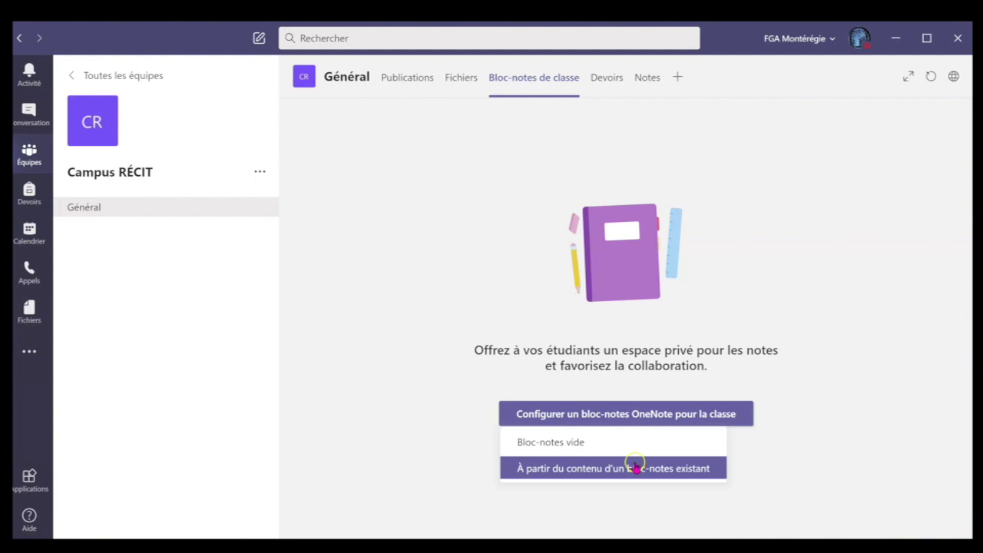
click(635, 467)
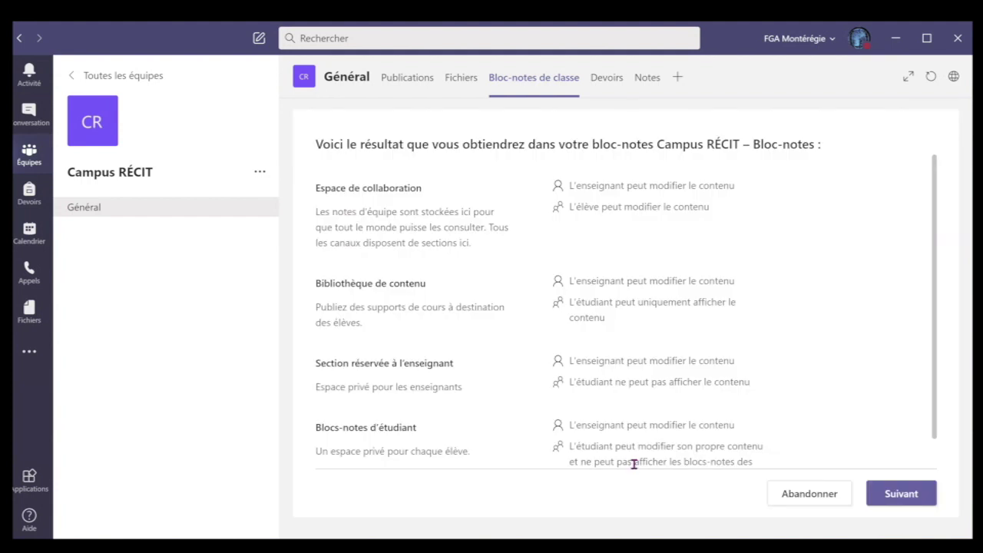
click(901, 493)
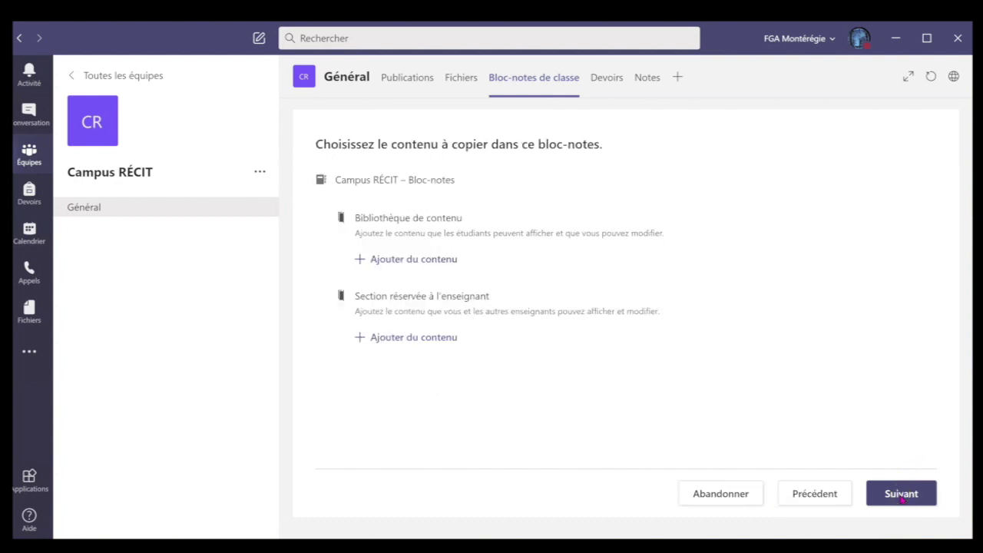
Add the Plan de travail and Suggestions de lectures sections from the Campus RÉCIT notebook to the content library
click(408, 260)
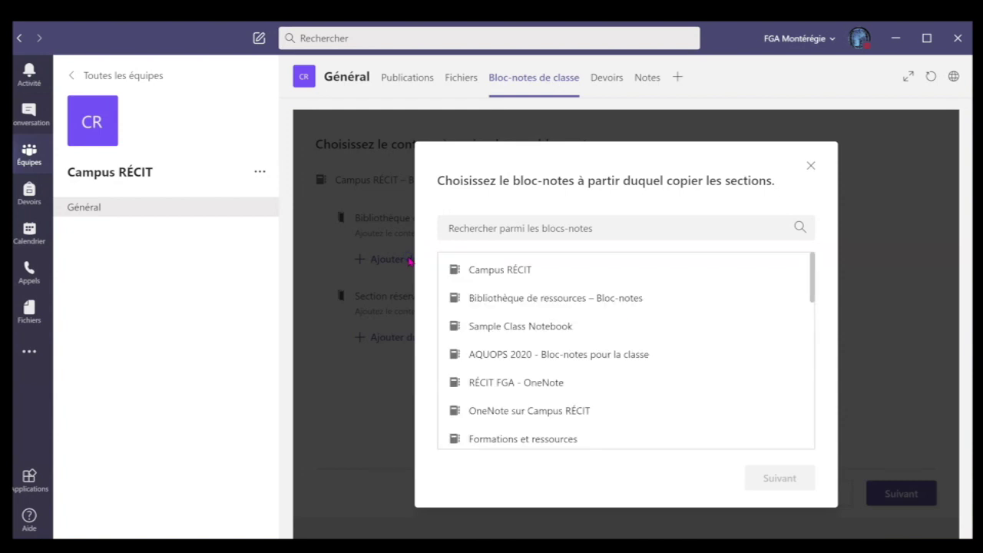
click(492, 268)
click(780, 478)
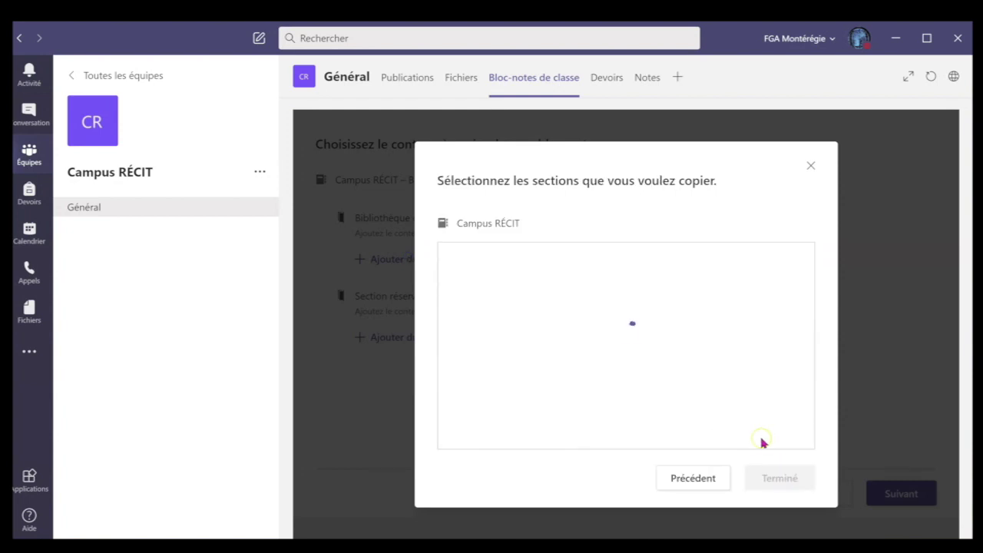
click(474, 264)
click(530, 343)
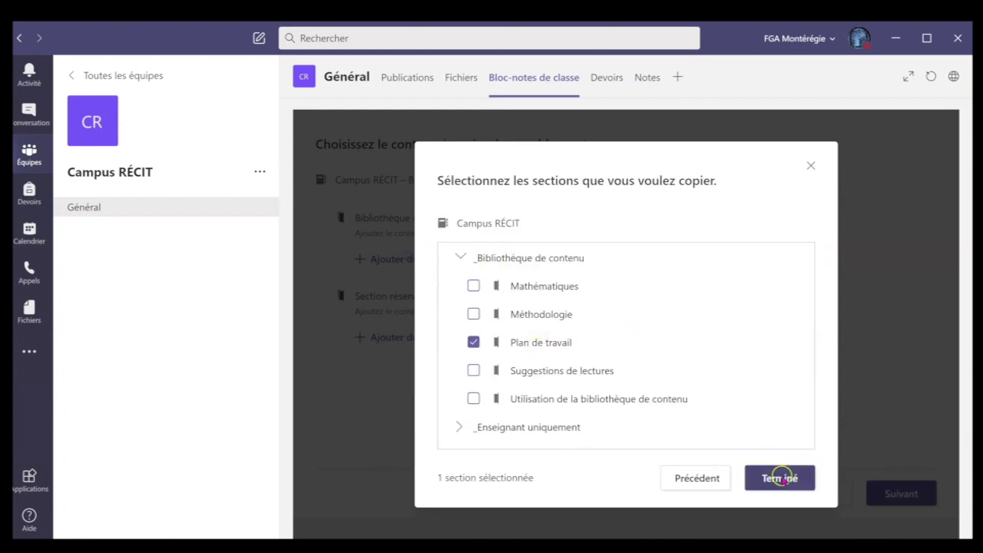
click(531, 375)
click(774, 477)
Add a section from the _Enseignant uniquement group of the Campus RÉCIT notebook to the teacher-only section
click(401, 388)
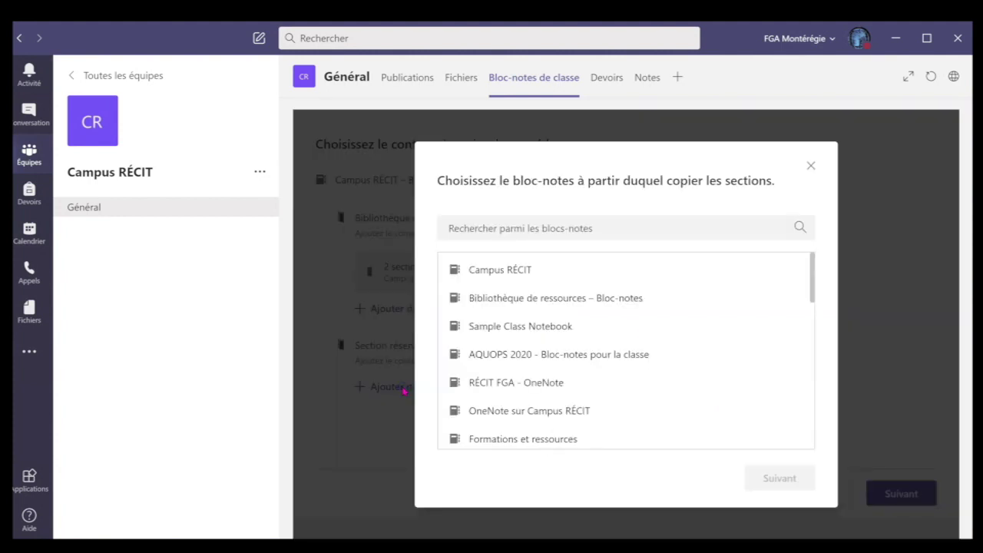
click(508, 270)
click(756, 474)
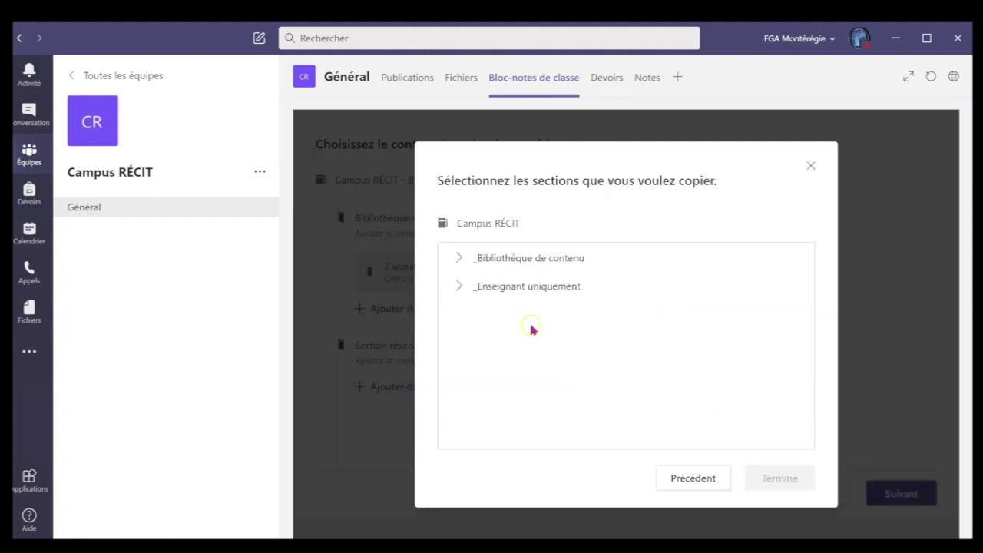
click(495, 286)
click(527, 419)
click(780, 477)
Add the Plan de formation section from the RÉCIT FGA - OneNote notebook to the teacher-only section
click(402, 436)
click(561, 380)
click(780, 478)
click(470, 343)
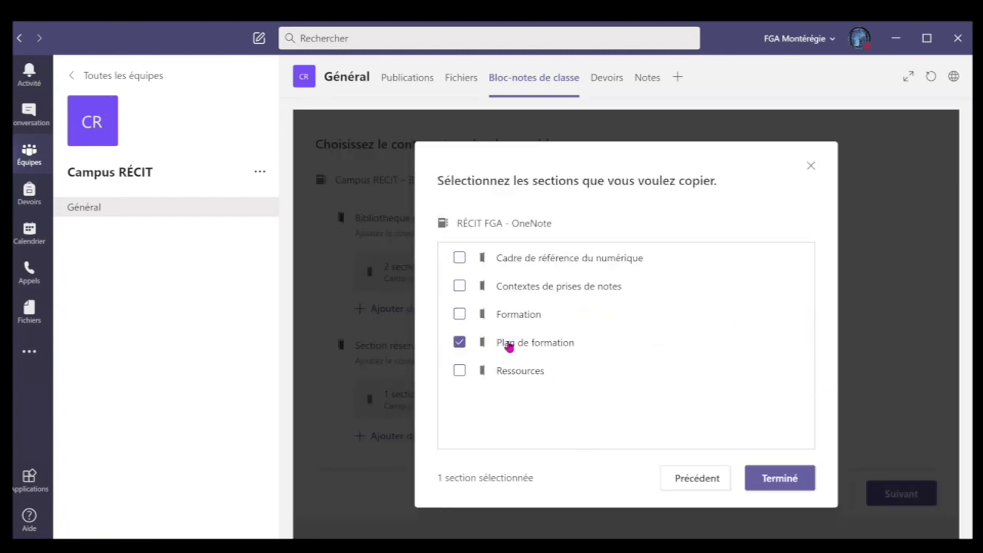
click(779, 478)
Remove Questionnaires, Travail à domicile and Notes de cours from the students' private space, keeping Documents, and create the notebook
click(903, 496)
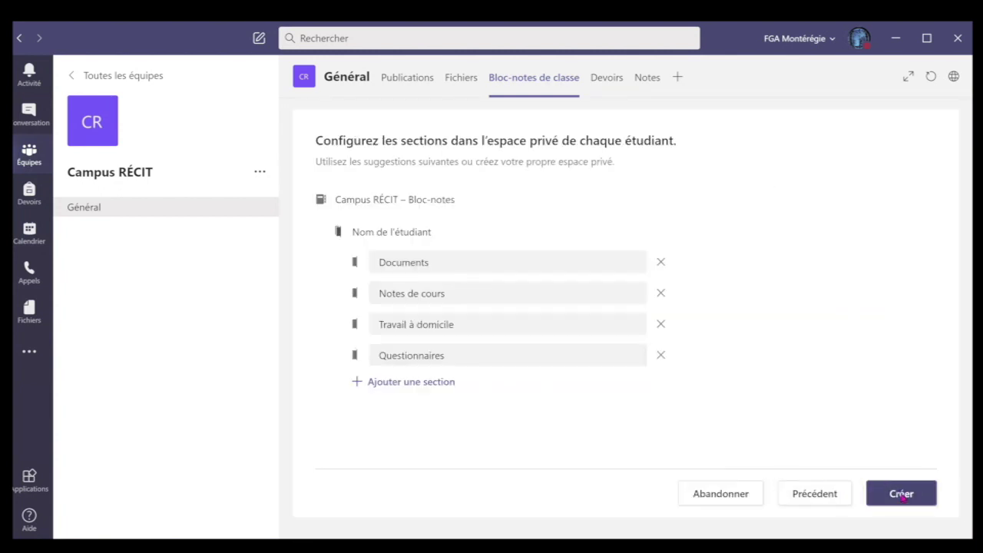
click(661, 355)
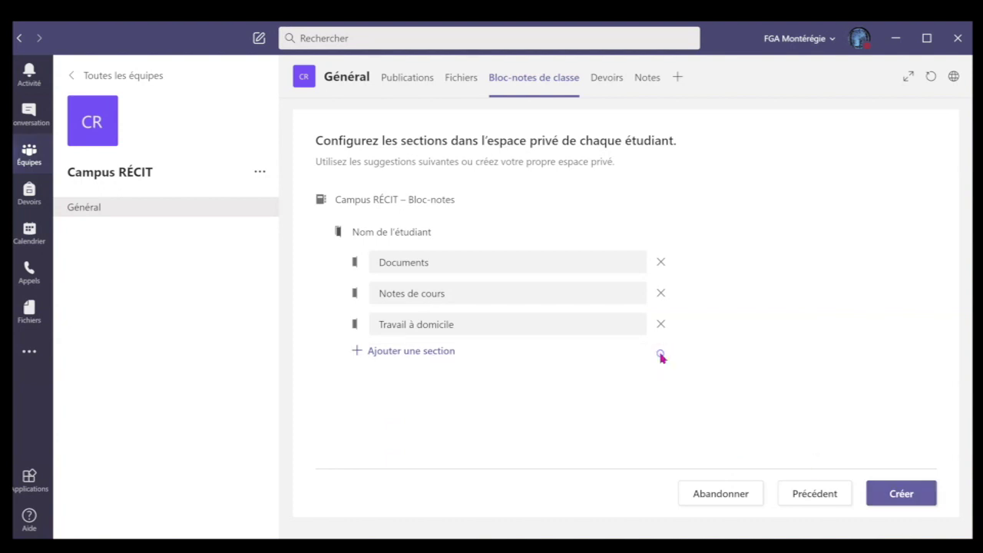
click(662, 329)
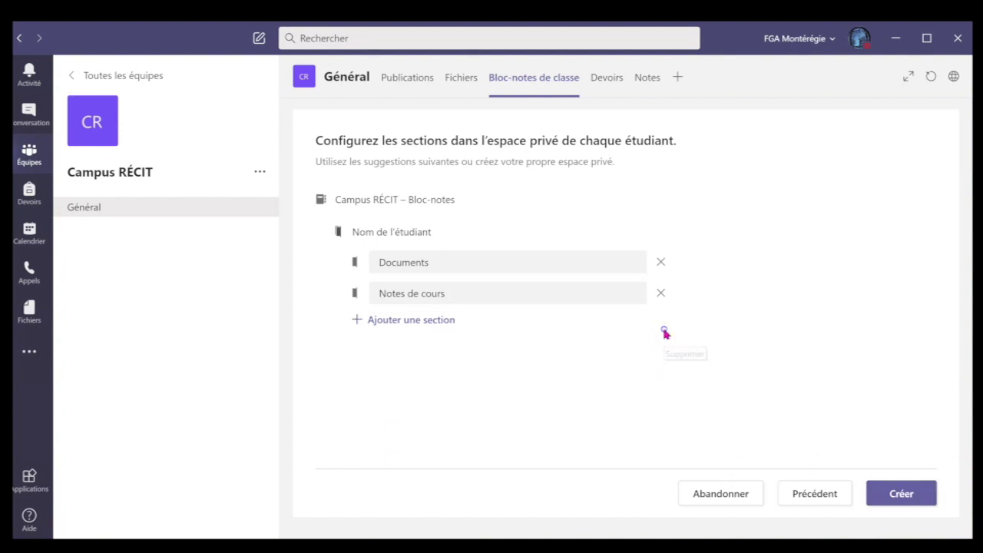
click(662, 298)
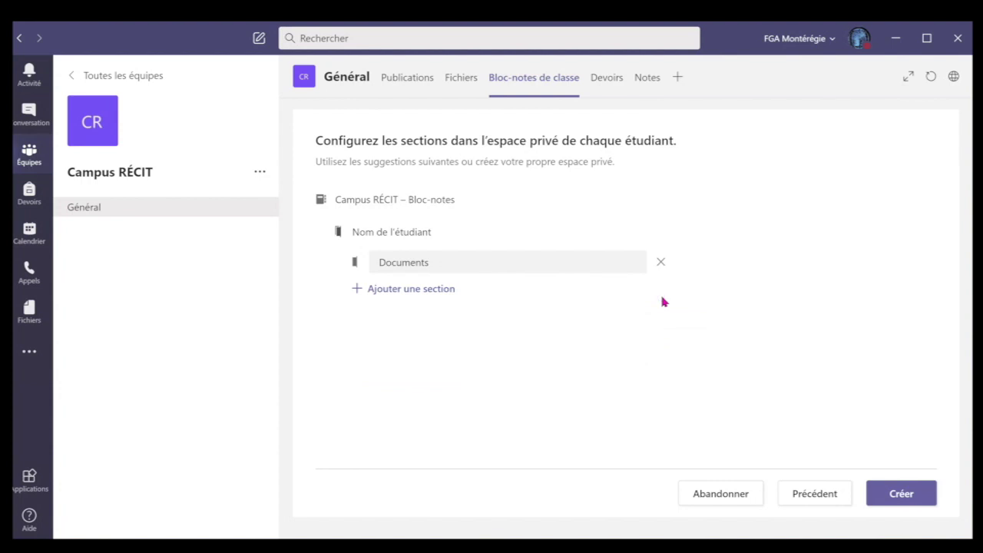
click(900, 493)
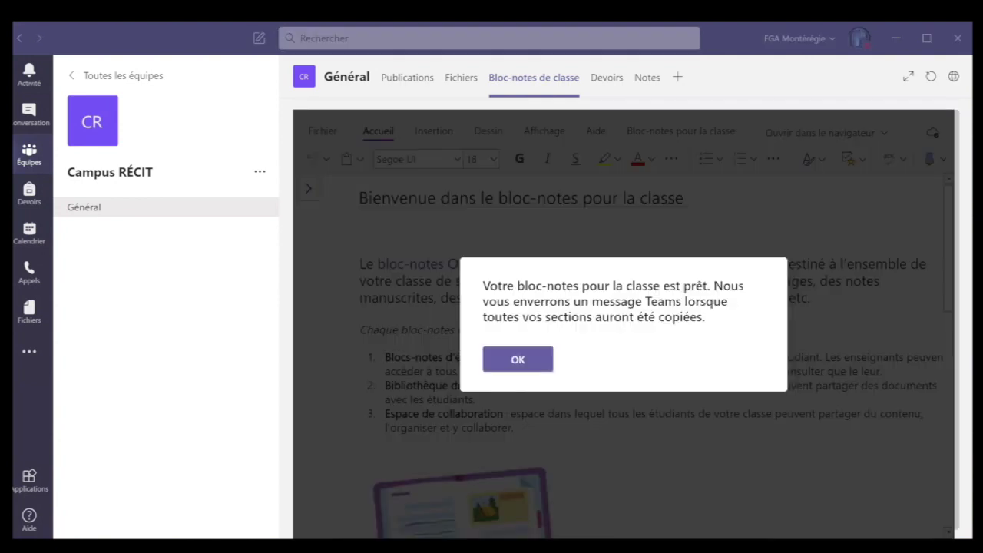
click(506, 359)
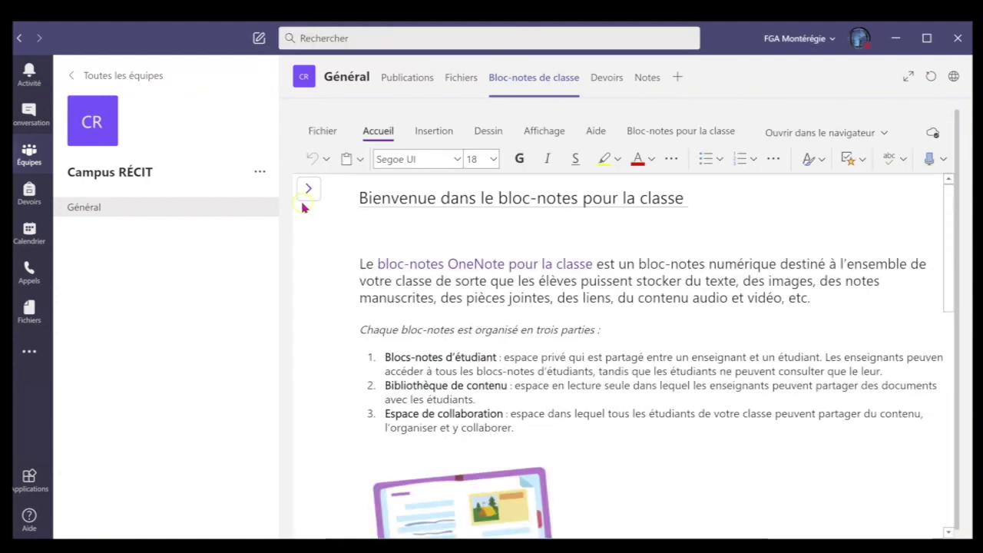
Show the notebook's navigation and view the Suggestions de lectures section in the content library, then collapse the library
click(308, 189)
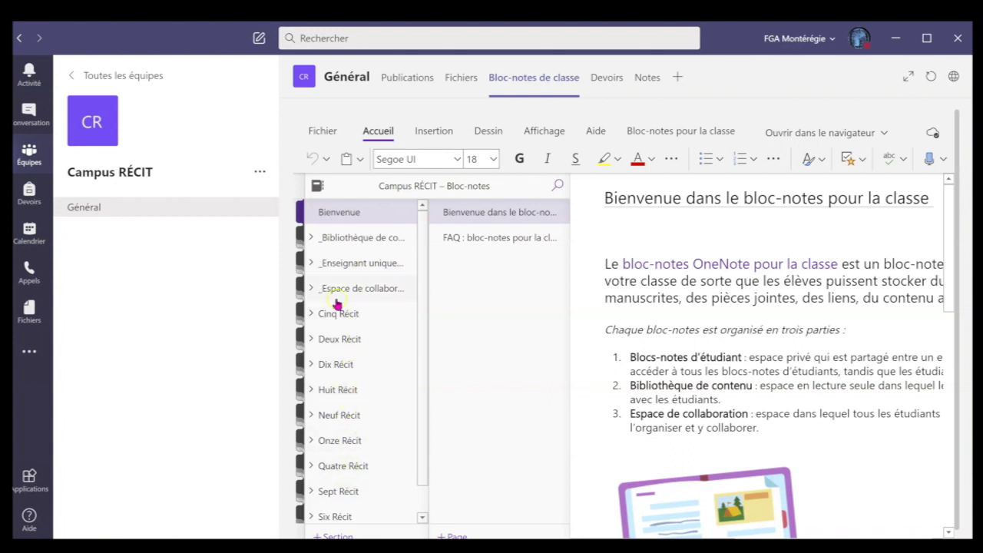
click(314, 239)
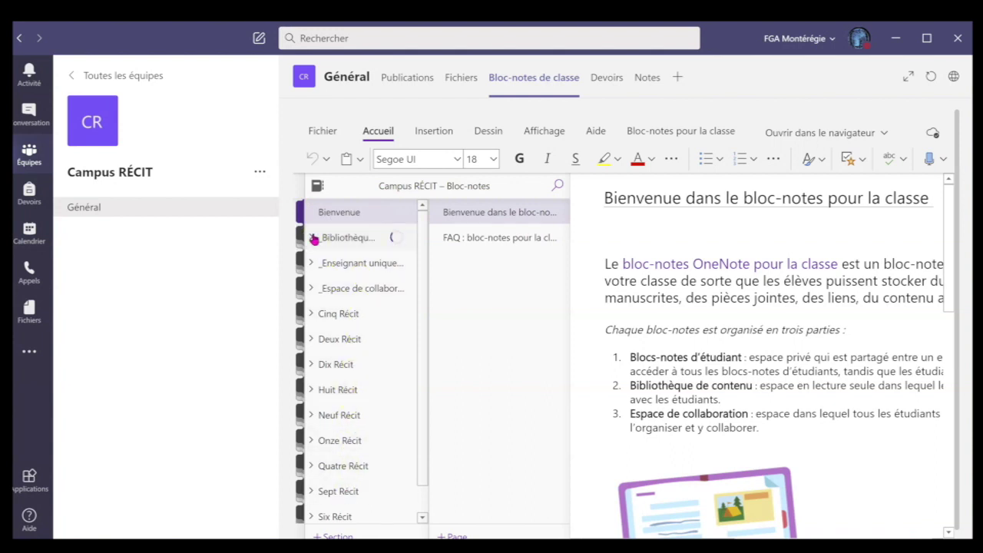
click(344, 263)
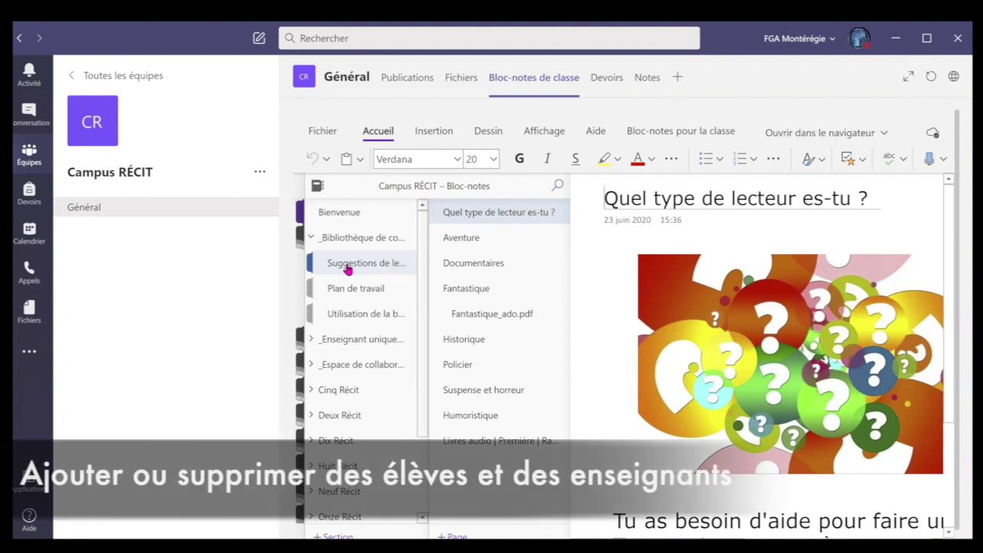
click(329, 238)
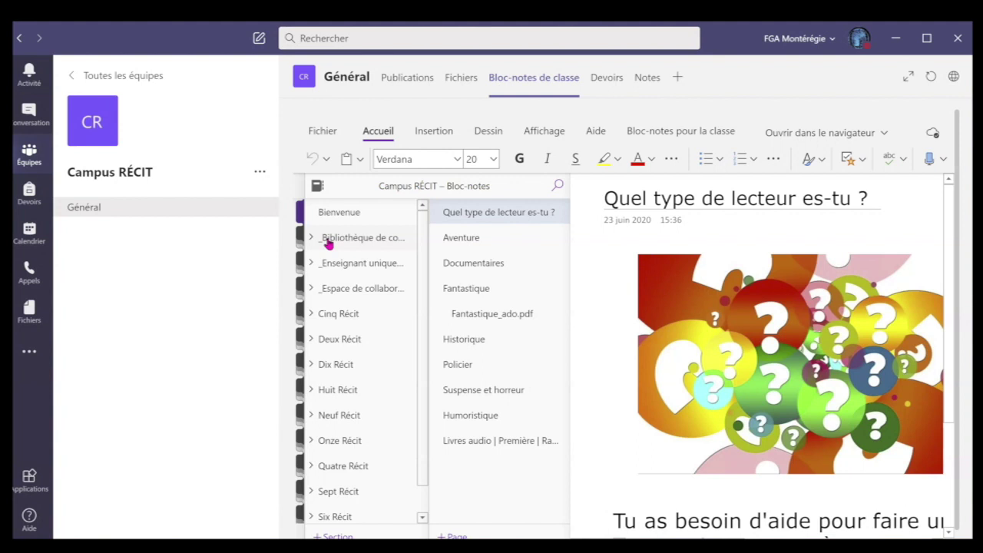
Open the Campus RÉCIT team management and add a new student found by the student's name
click(260, 173)
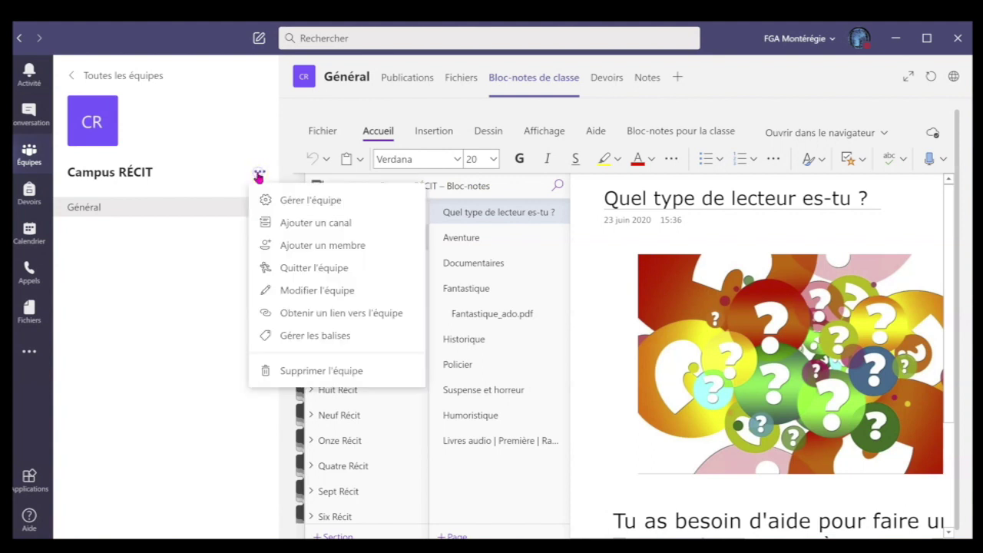
click(299, 202)
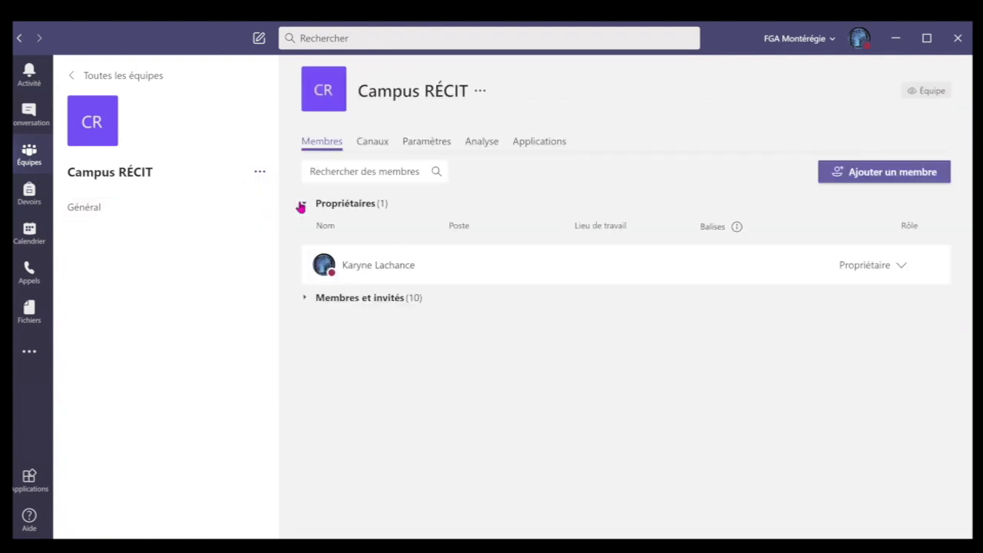
click(885, 174)
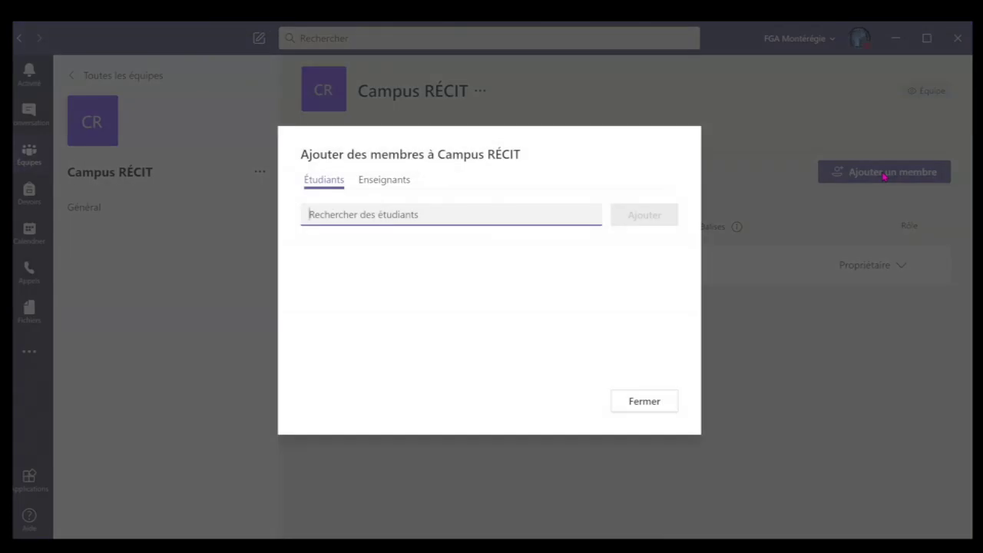
text(douze)
click(399, 247)
click(645, 215)
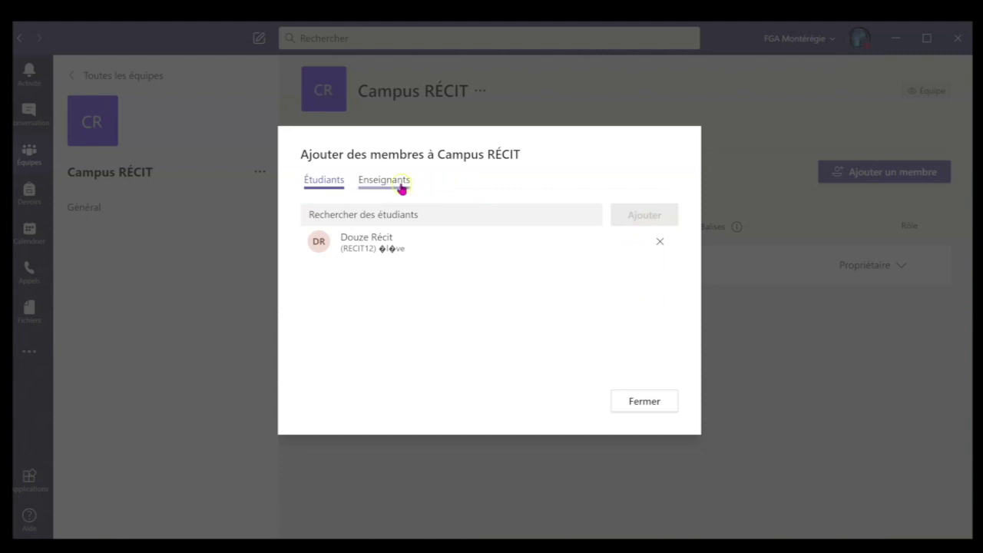
click(642, 404)
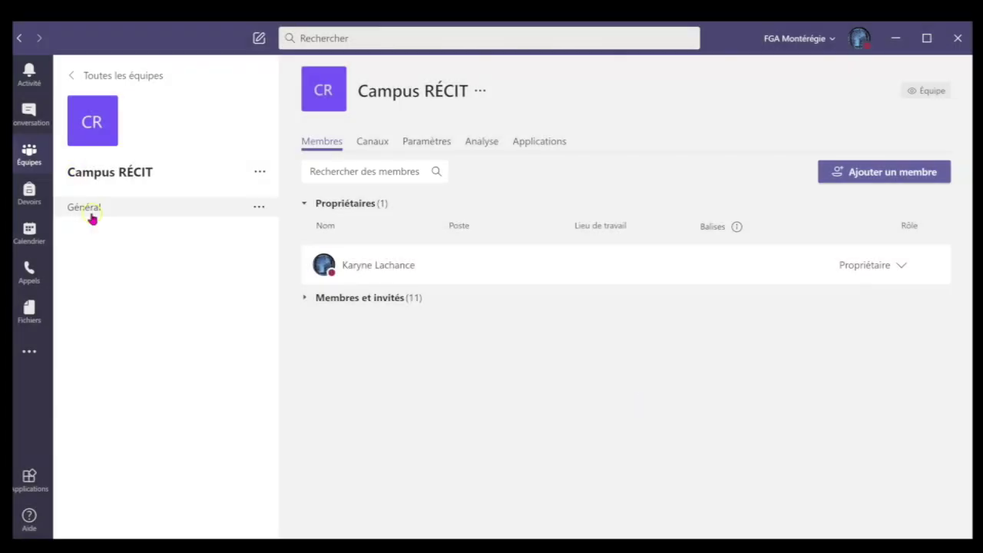
Return to the class notebook in the Général channel and show its section list to check the student notebooks
click(86, 207)
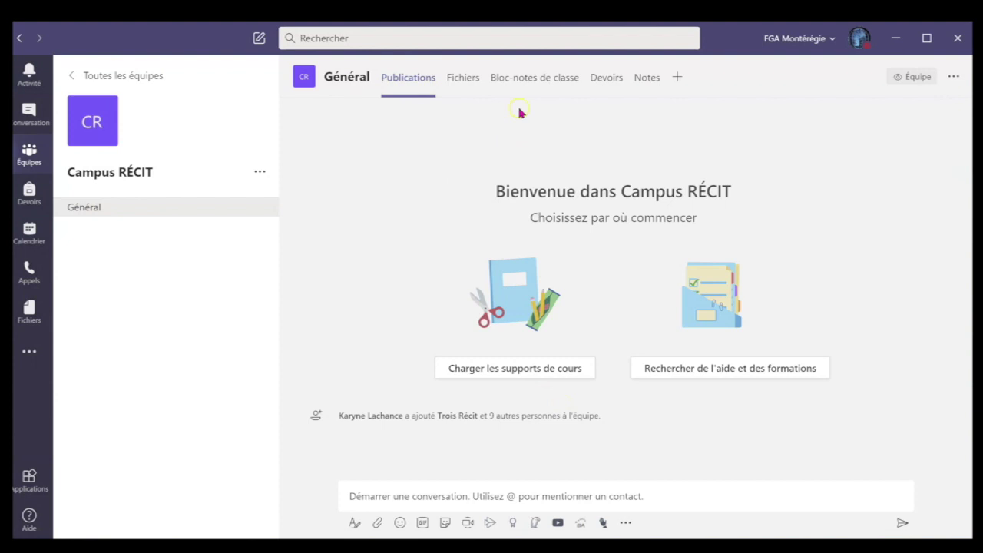
click(521, 80)
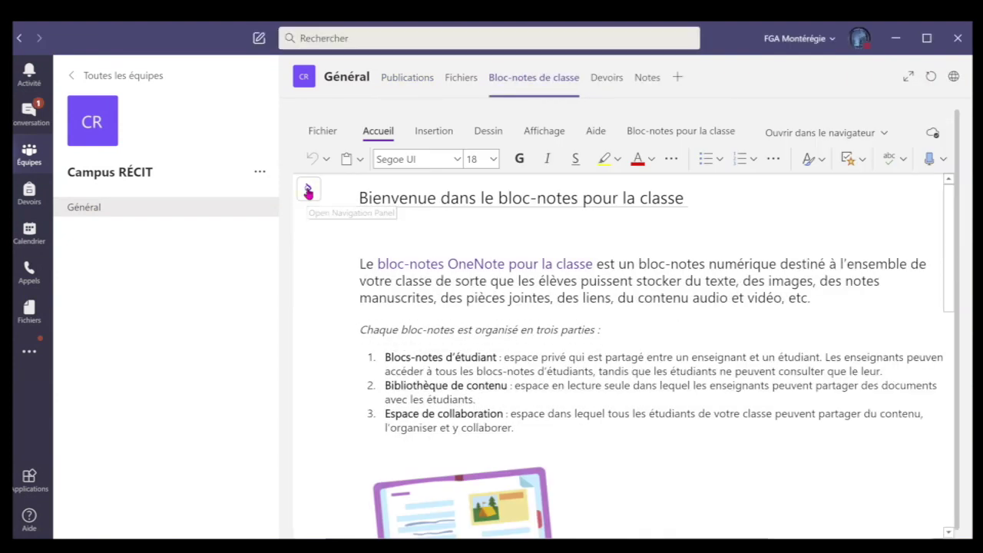
click(308, 192)
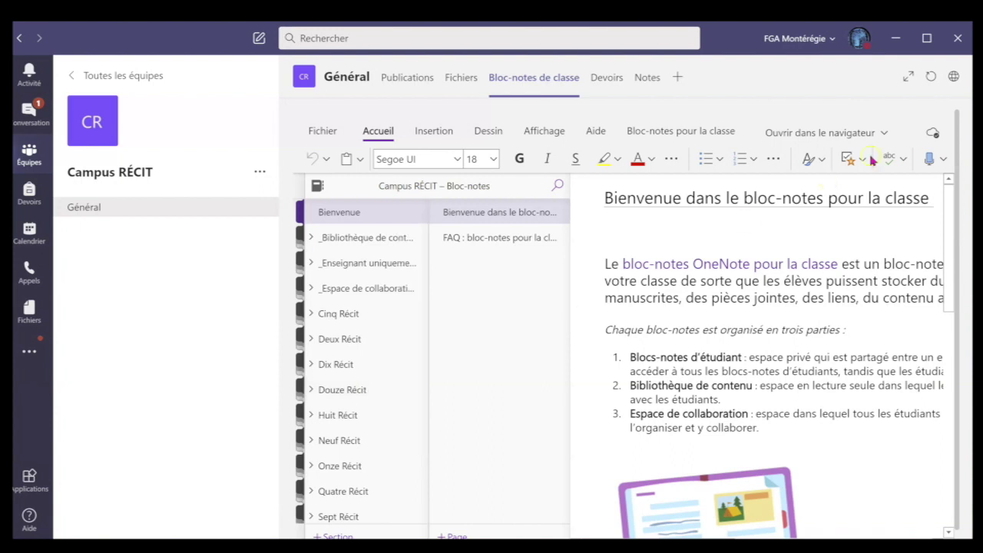
Open the class notebook in the browser to view it there, and close the browser window
click(851, 133)
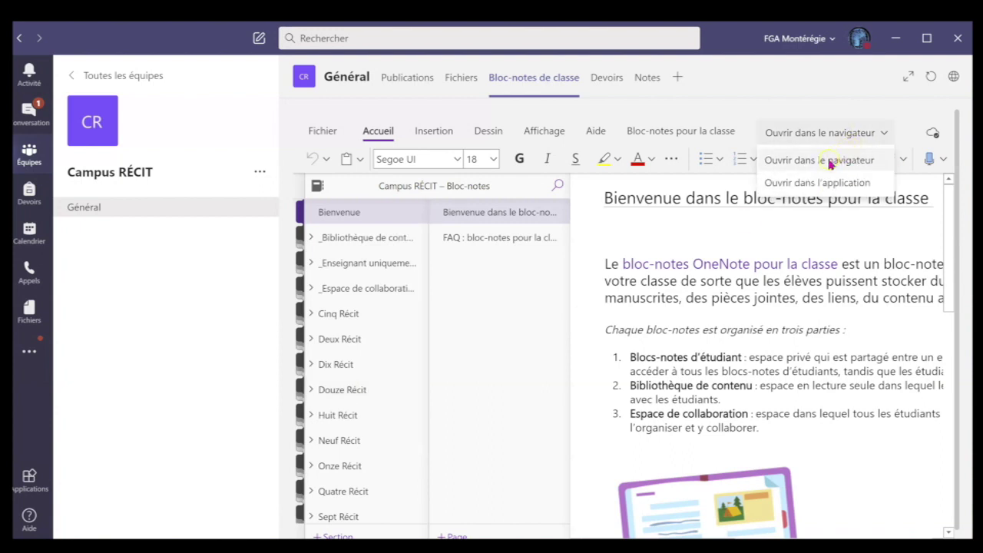
click(837, 159)
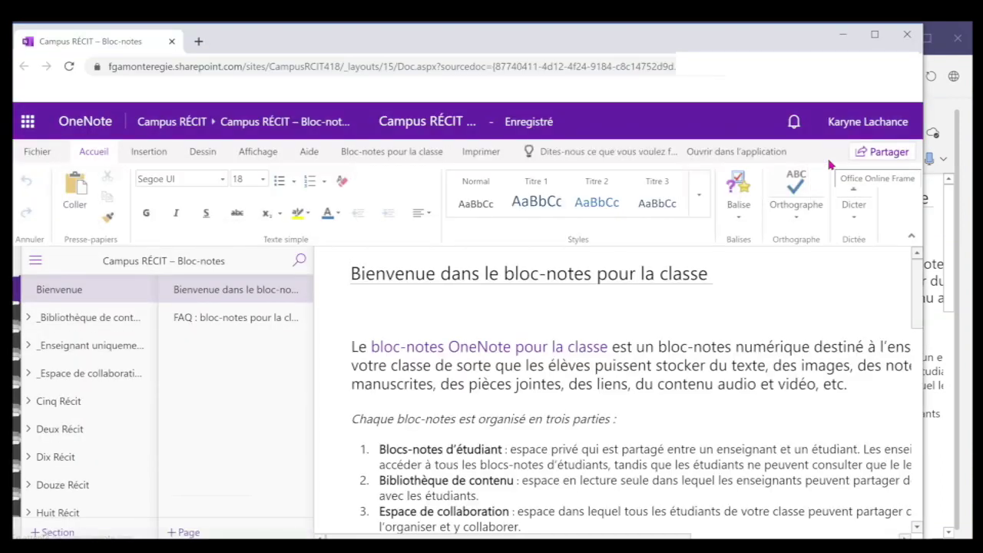
click(907, 36)
Remove the first listed student from the Campus RÉCIT team's members and guests, and return to the Général channel
click(259, 174)
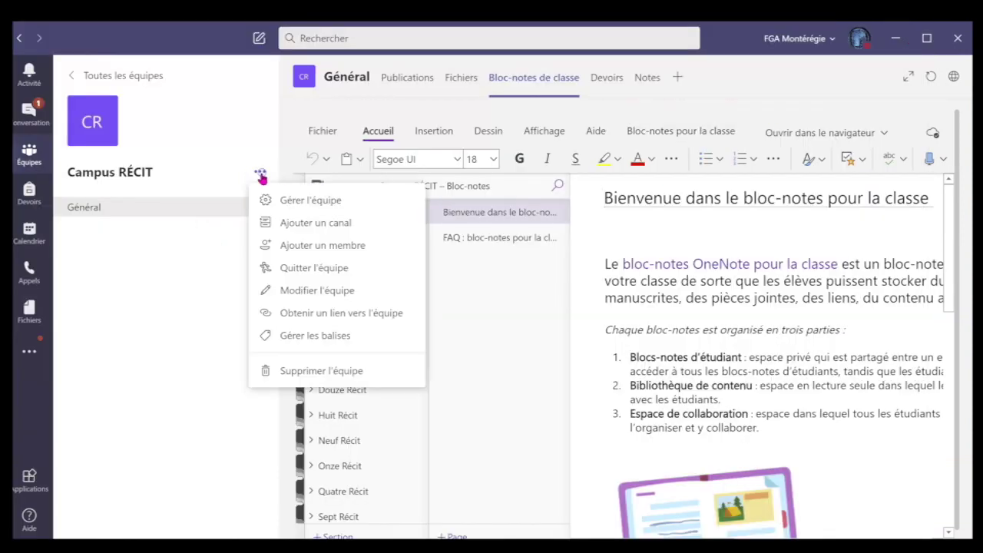
click(275, 199)
click(332, 301)
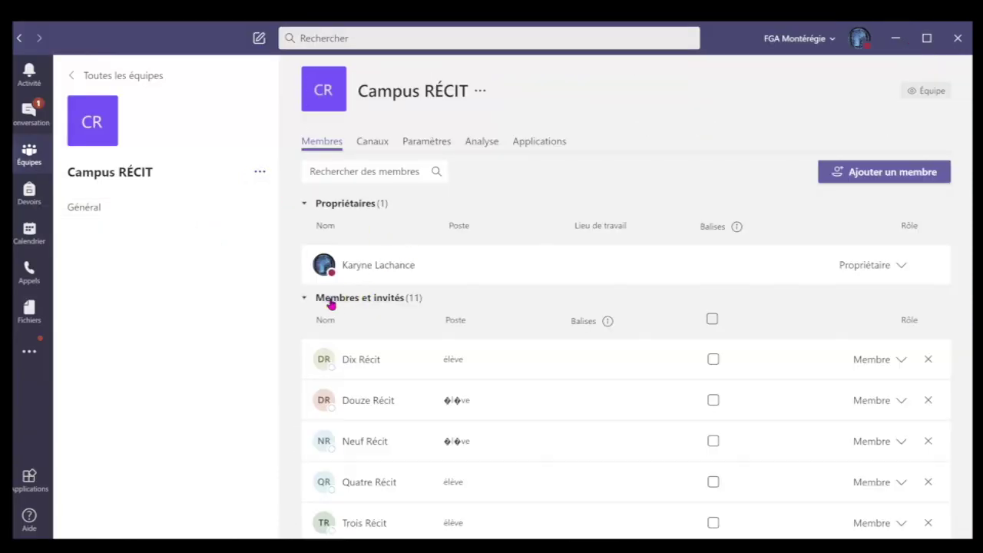
click(929, 361)
click(84, 208)
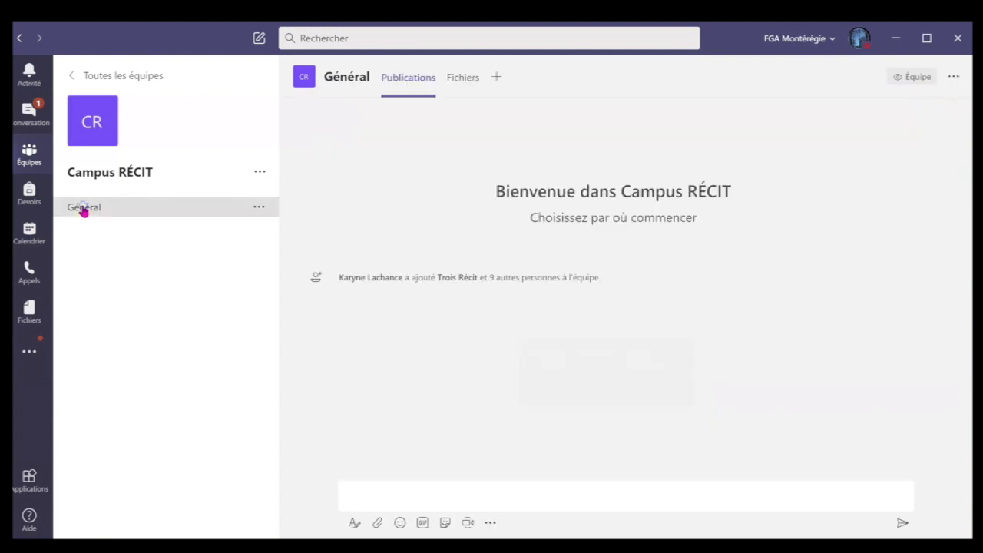
Open the class notebook in the Général channel and show its section list to check the student sections
click(528, 84)
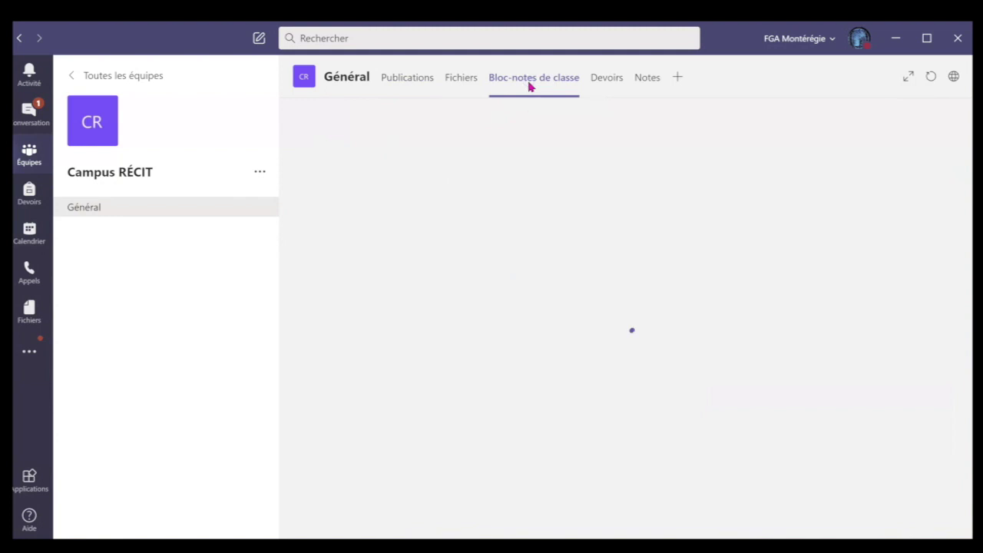
click(311, 192)
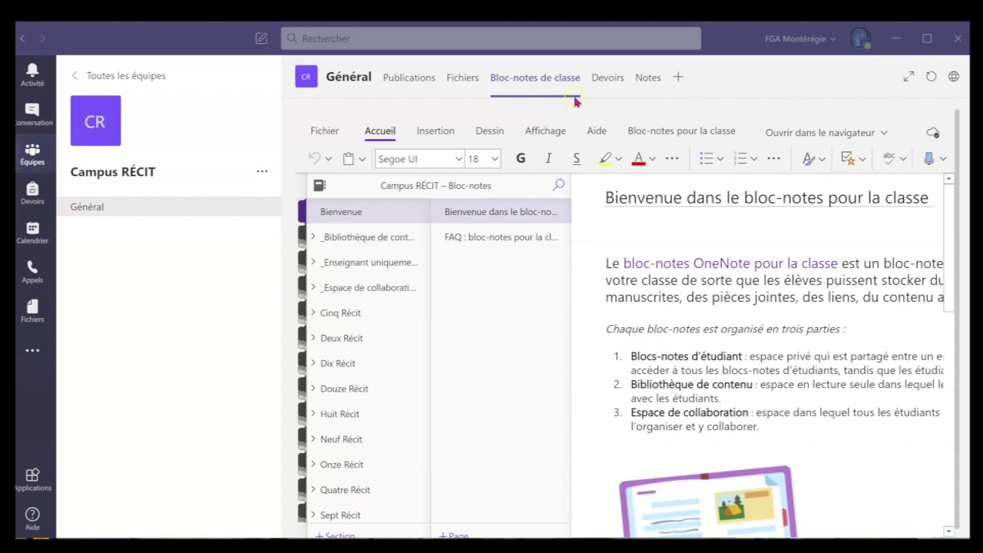
Create a new assignment (Affectation) in the Général channel with the title "Le Bas-Canada en 1820"
click(606, 85)
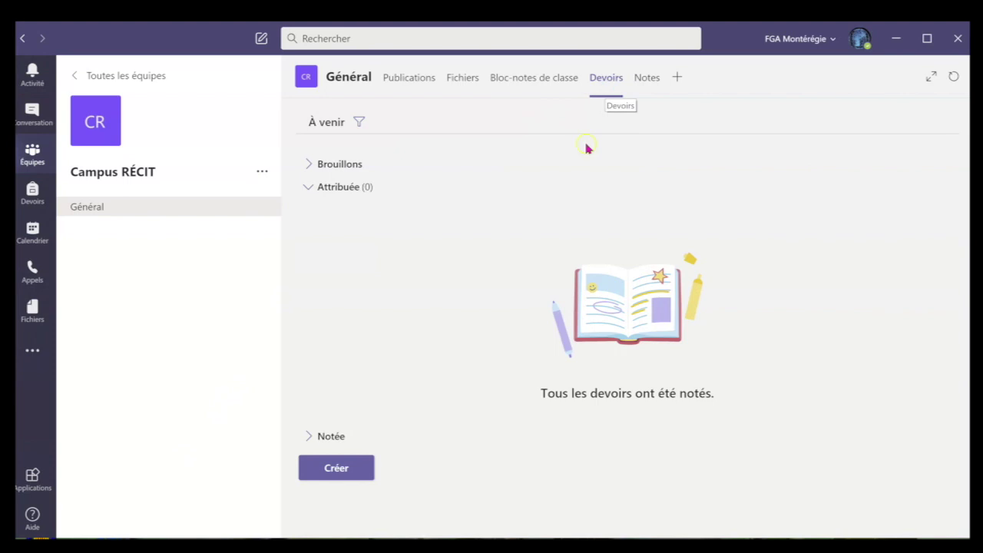
click(332, 467)
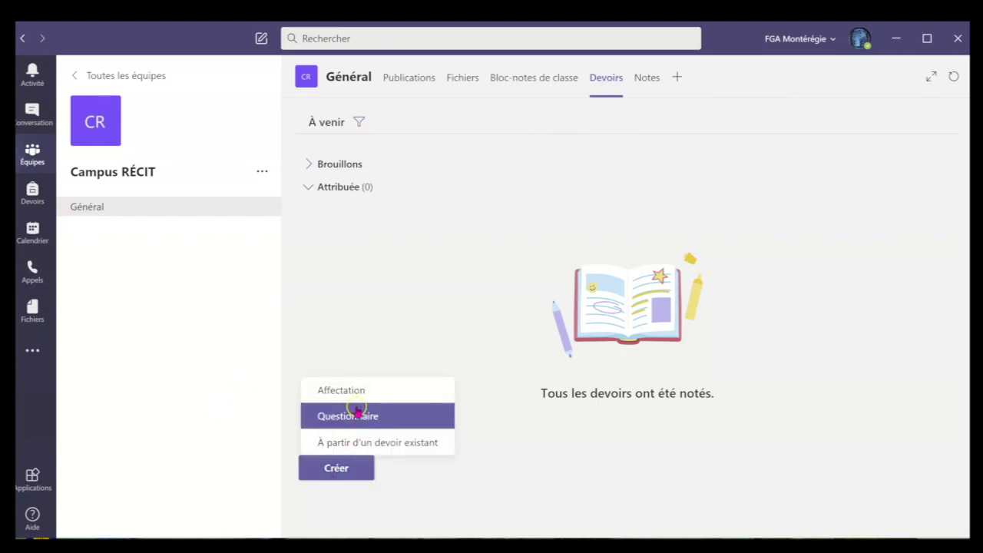
click(350, 393)
click(428, 202)
text(Le Bas-Canada en 1820)
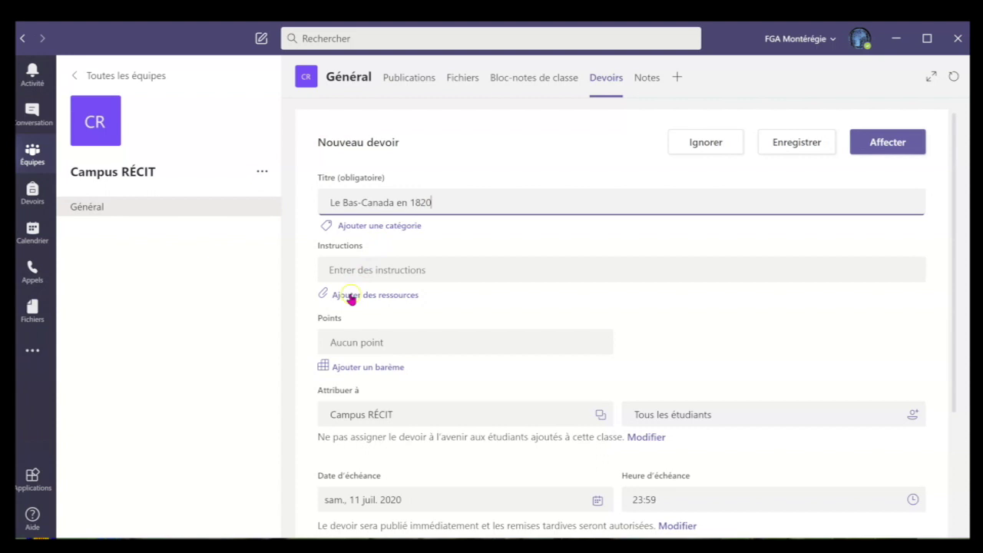
Attach the class notebook page "Le Bas-Canada en 1820" from _Enseignant uniquement > Univers social, copying it to the students' Univers social section
click(350, 298)
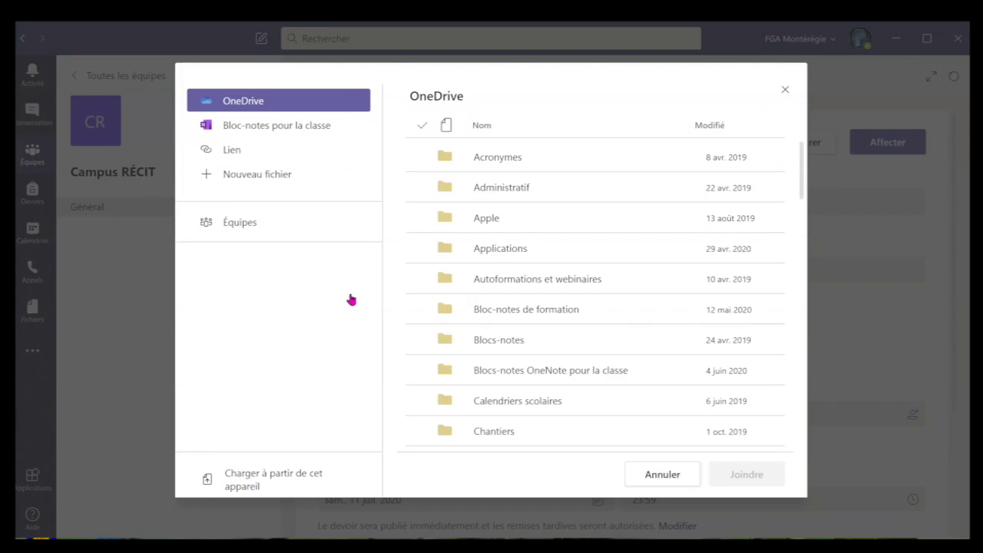
click(312, 133)
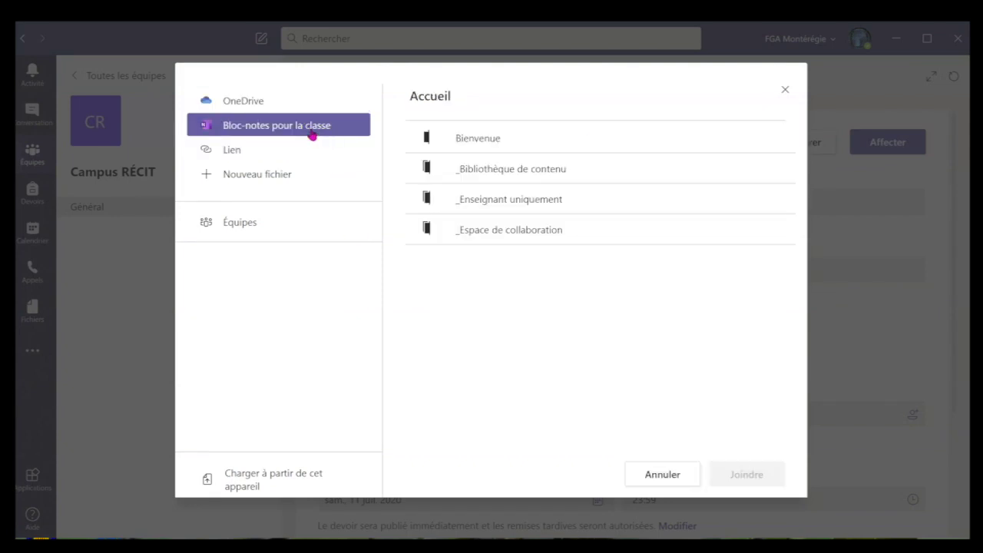
click(500, 201)
click(501, 204)
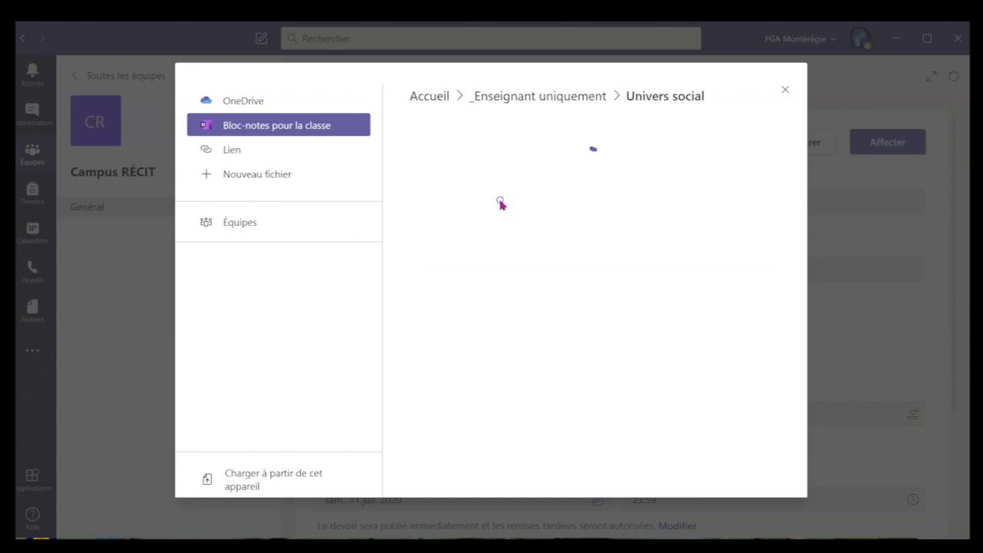
click(484, 137)
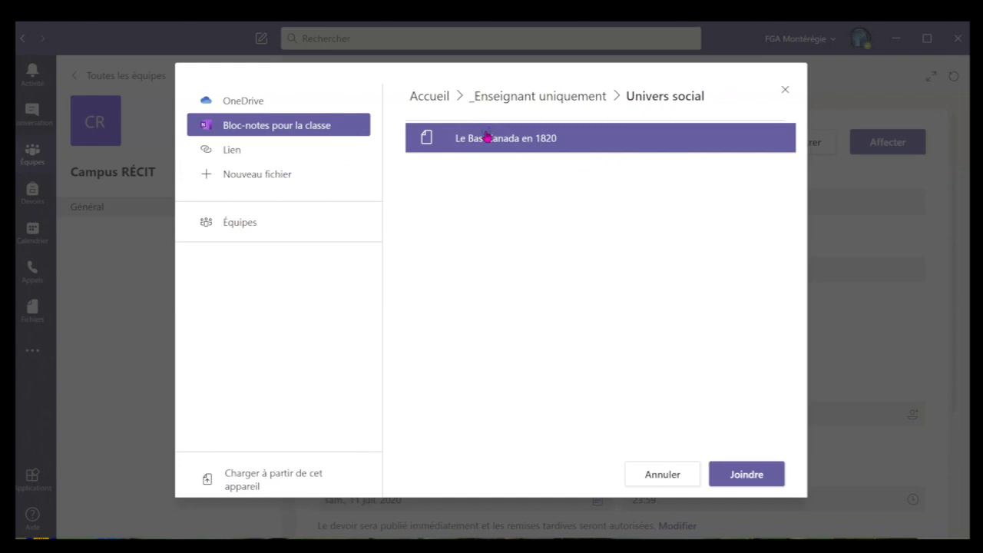
click(754, 474)
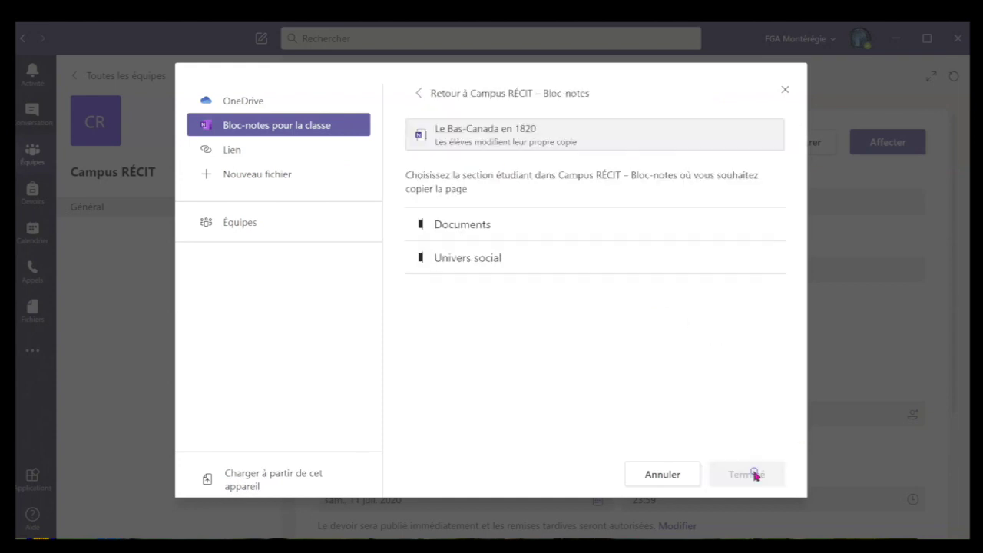
click(480, 261)
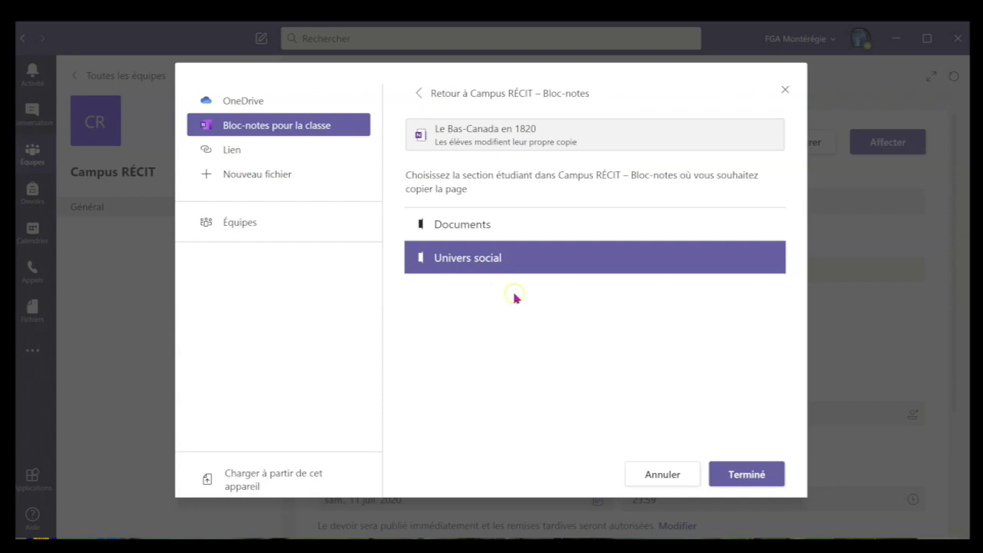
click(760, 474)
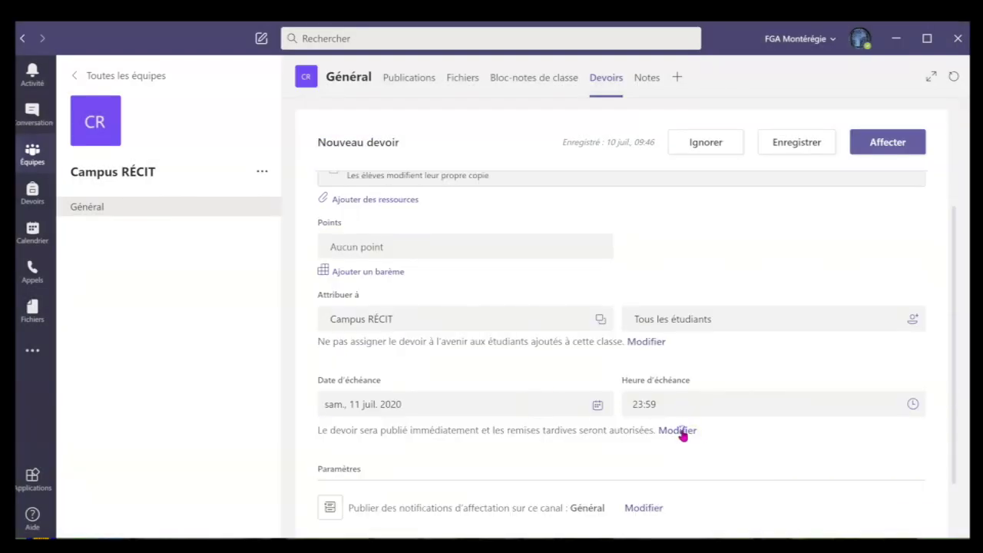
Set the assignment's due and closing dates to ven., 10 juil. 2020 at 10:00, and assign it to the class
click(597, 404)
click(683, 431)
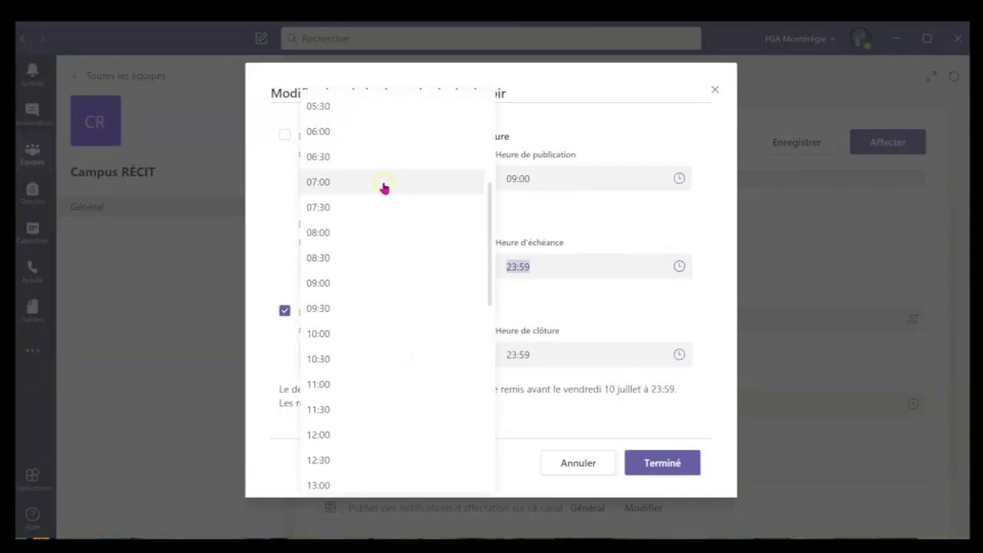
click(369, 333)
click(612, 358)
scroll(353, 230, up, 5)
click(332, 128)
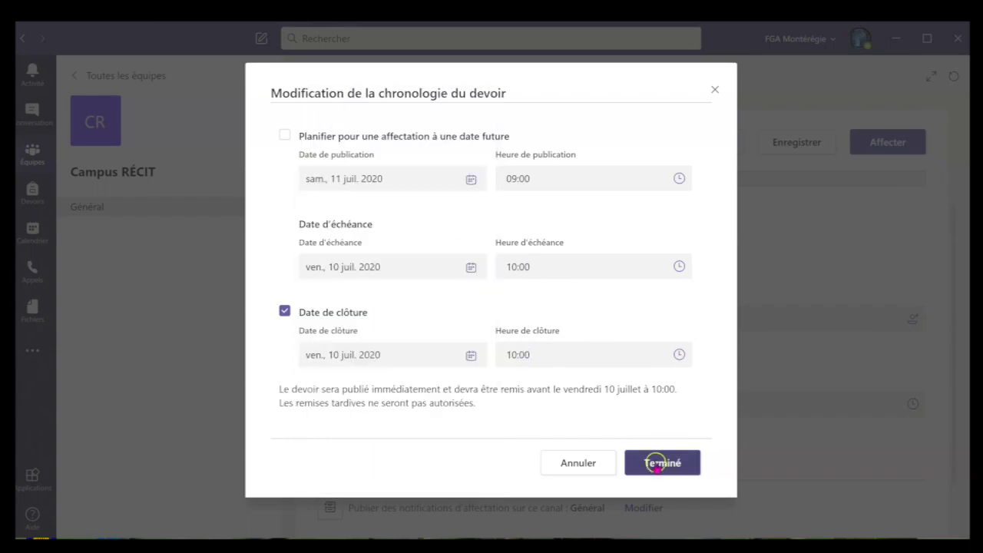
click(653, 464)
click(889, 144)
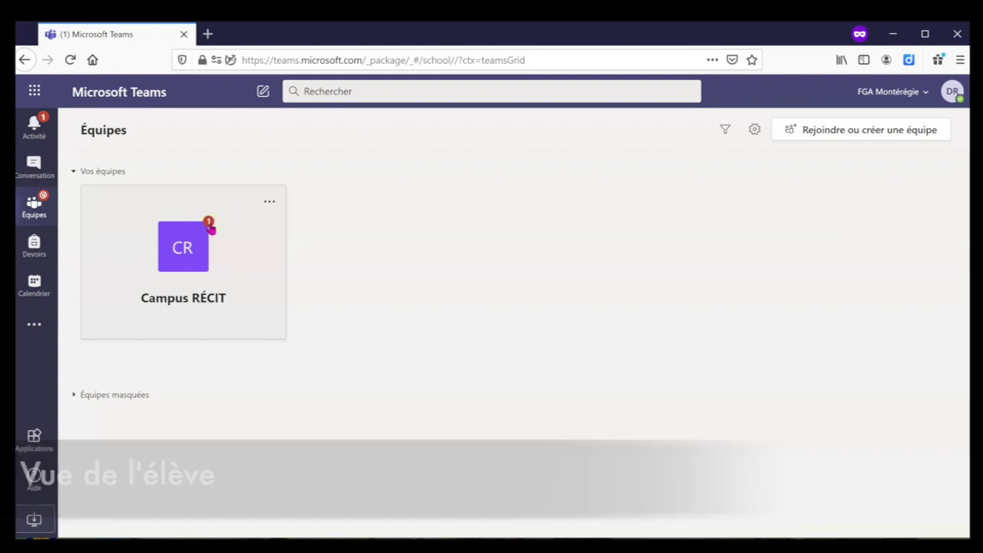
In the student's Teams in the browser, open the Campus RÉCIT assignment "Le Bas-Canada en 1820" and look through its attached page
click(187, 260)
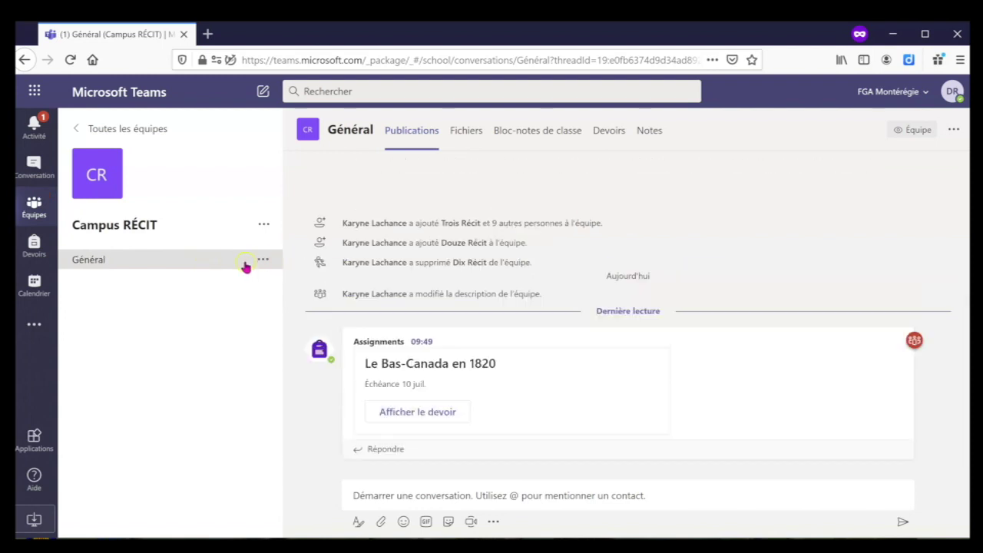
click(424, 419)
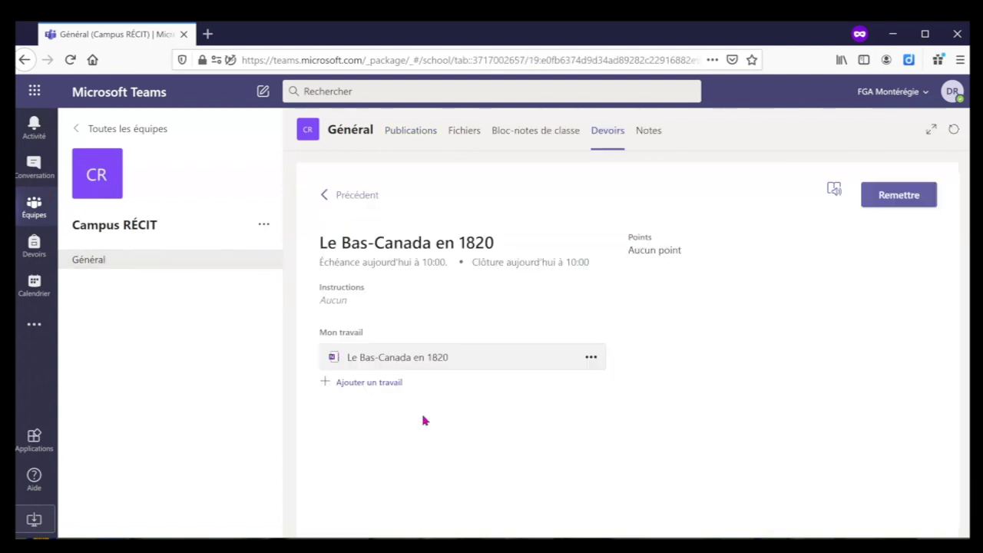
click(389, 359)
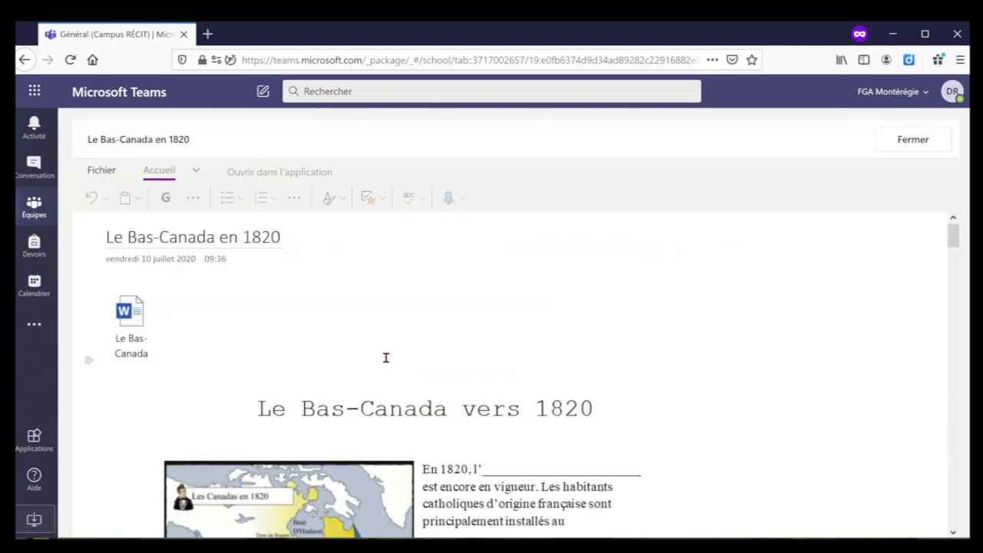
scroll(704, 238, down, 5)
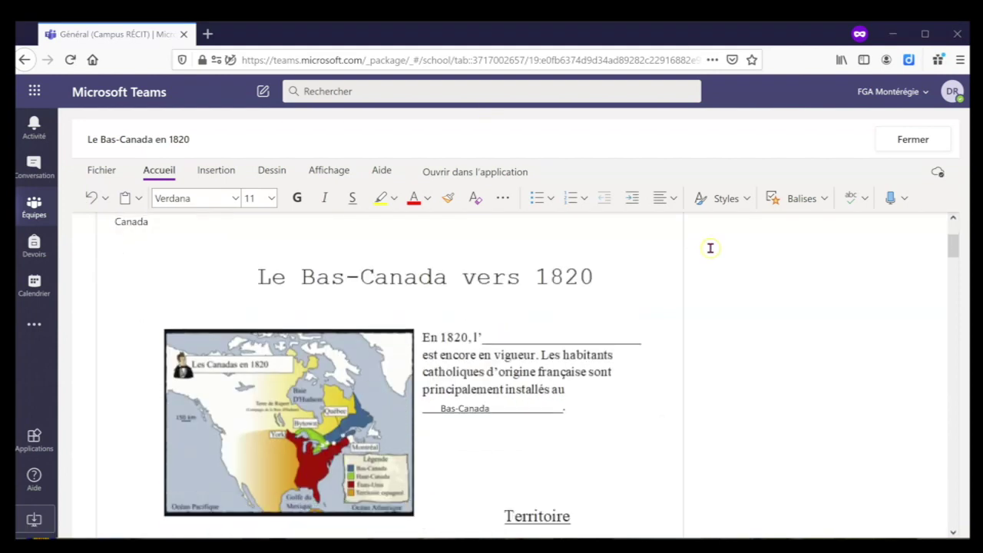
scroll(711, 248, up, 5)
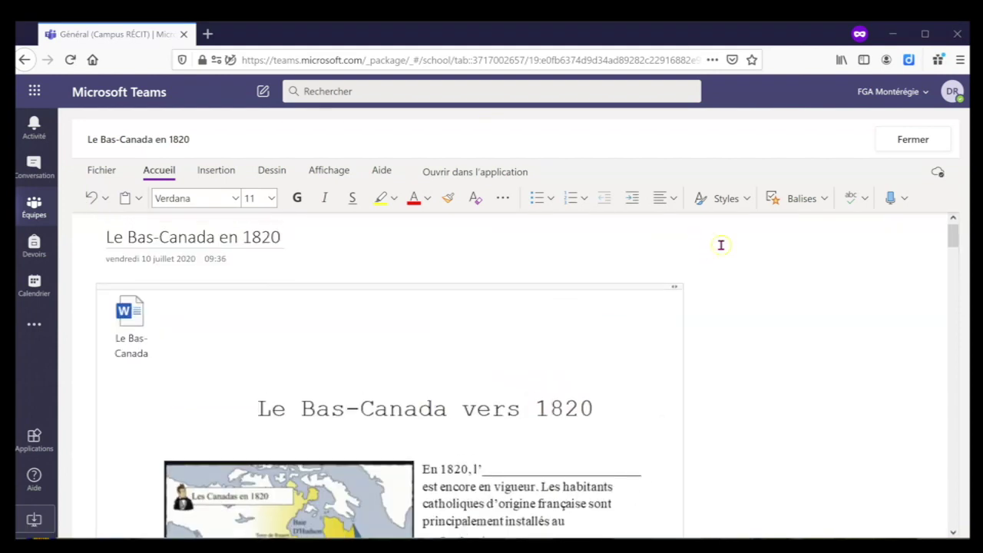
Close the attached page and turn in the assignment "Le Bas-Canada en 1820" as the student
click(911, 146)
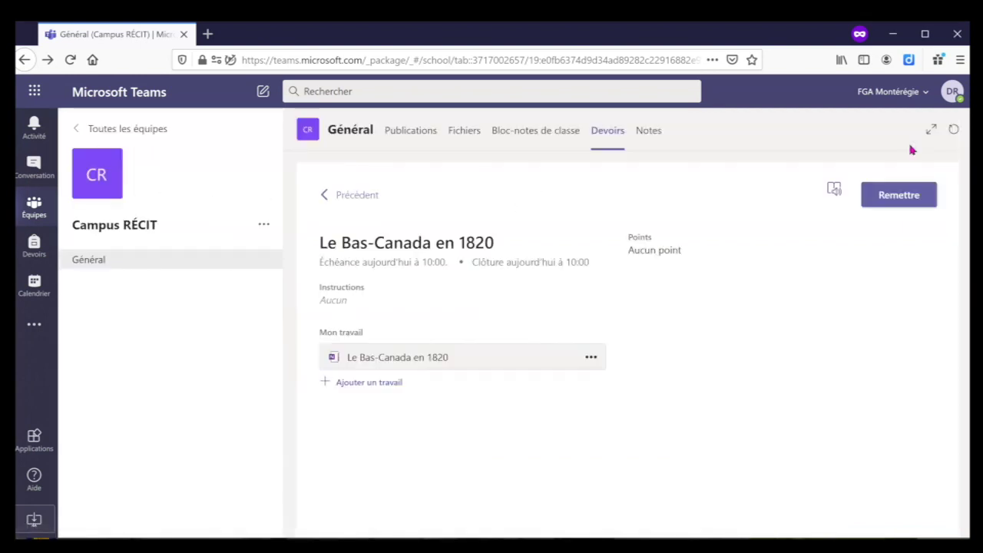
click(900, 196)
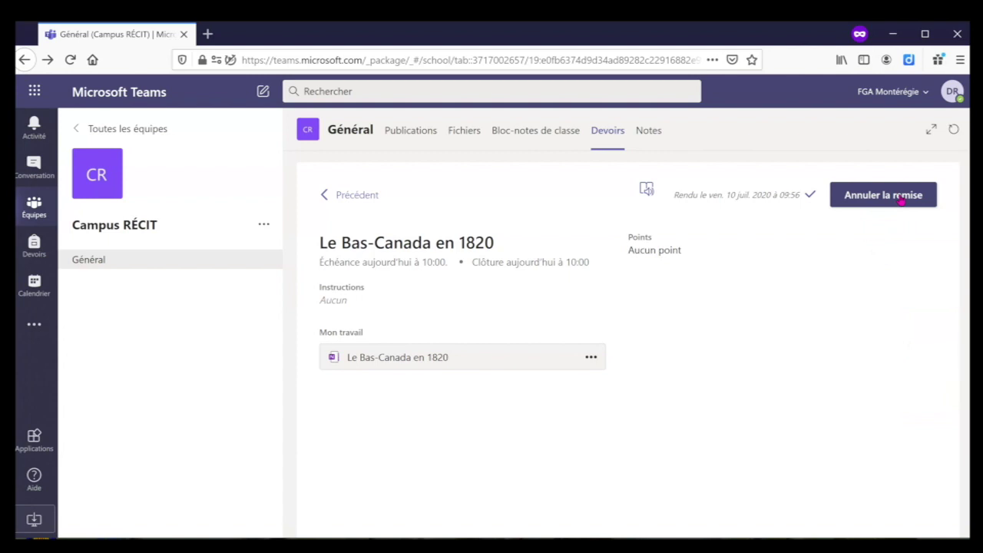
click(903, 197)
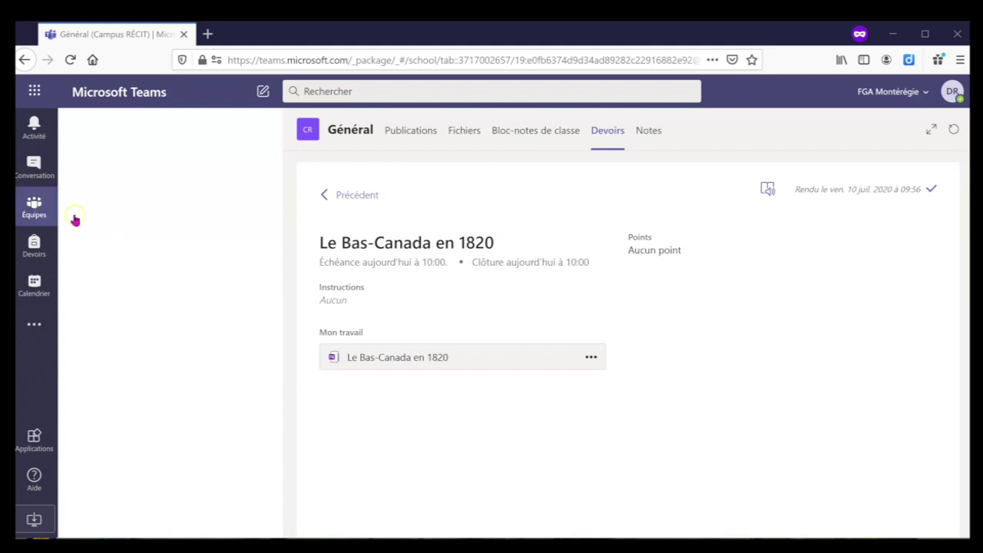
Open the page "Le Bas-Canada en 1820" in the Univers social section of the student's own area of the class notebook
click(527, 131)
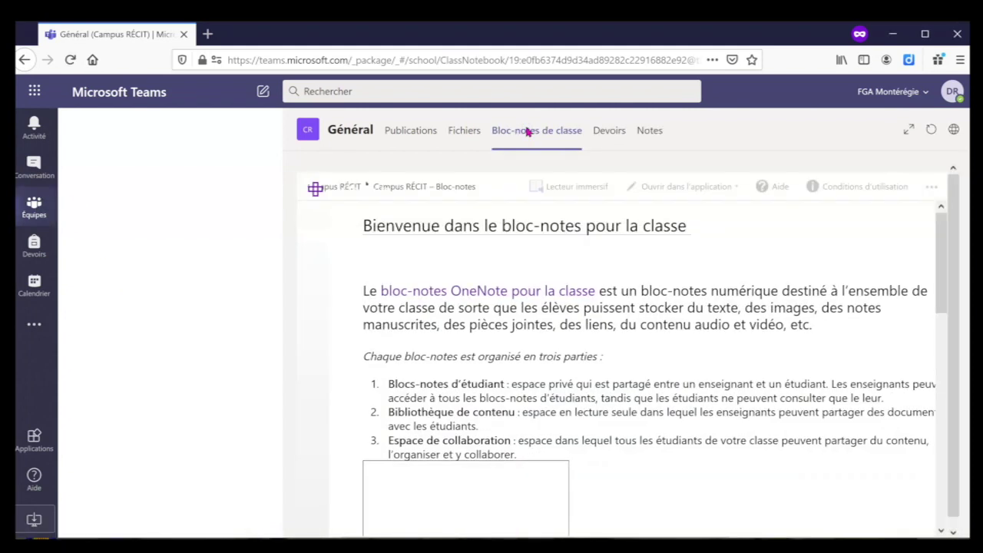
click(308, 219)
click(325, 306)
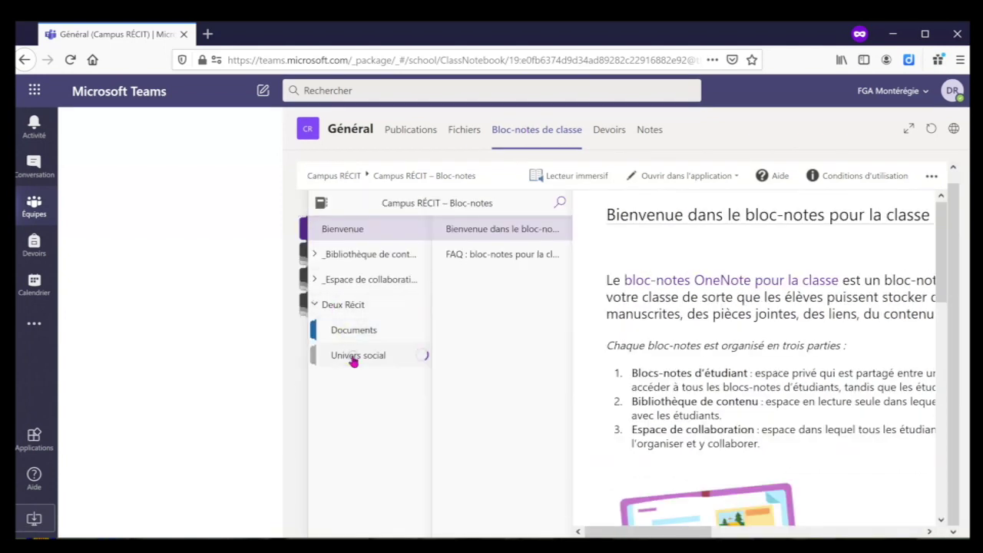
click(342, 355)
click(480, 284)
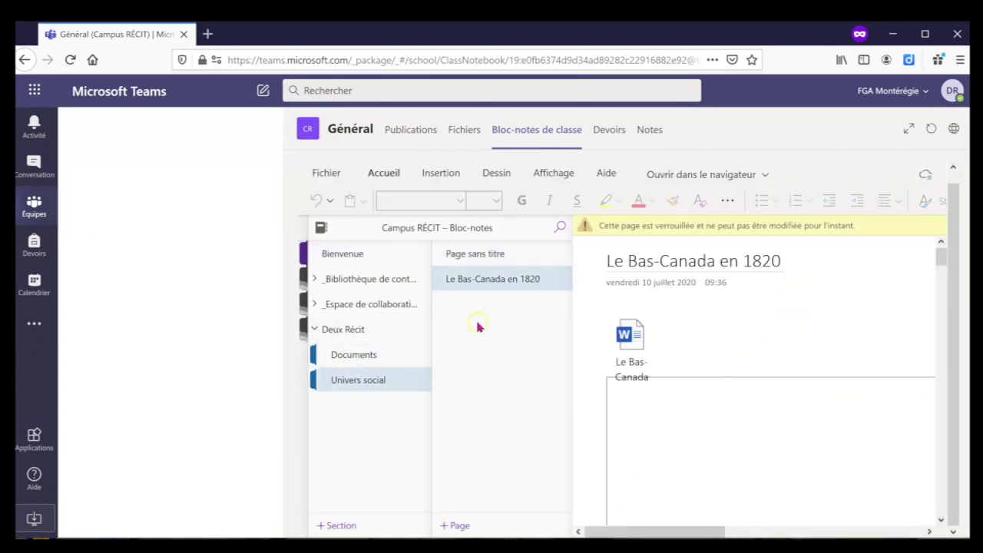